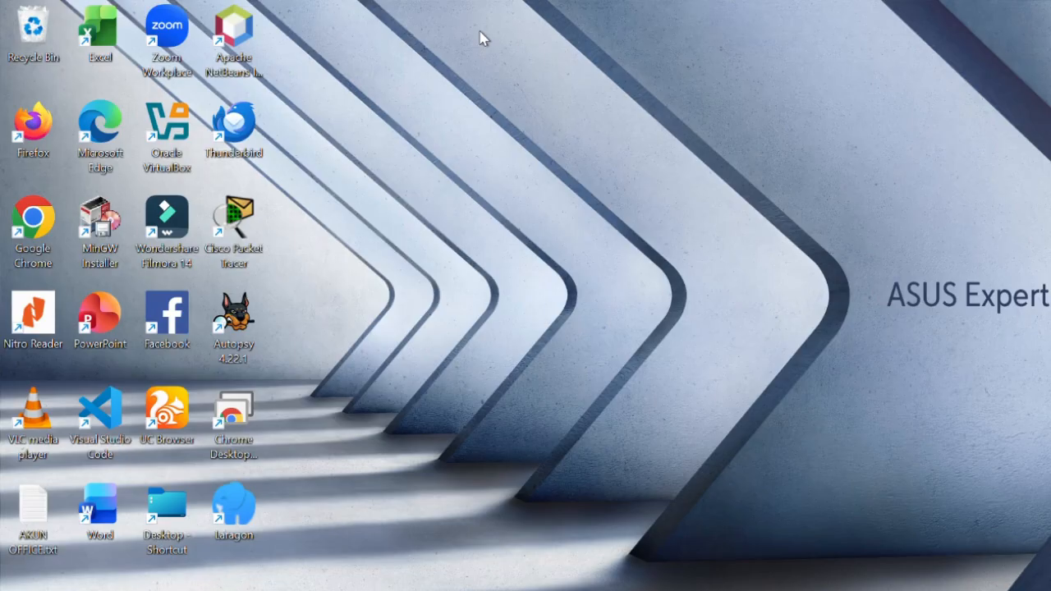
# - Open the capture file "traffic network - Prak 4.pcap" from the Documents folder in Wireshark
pyautogui.moveTo(595, 590)
pyautogui.click(595, 526)
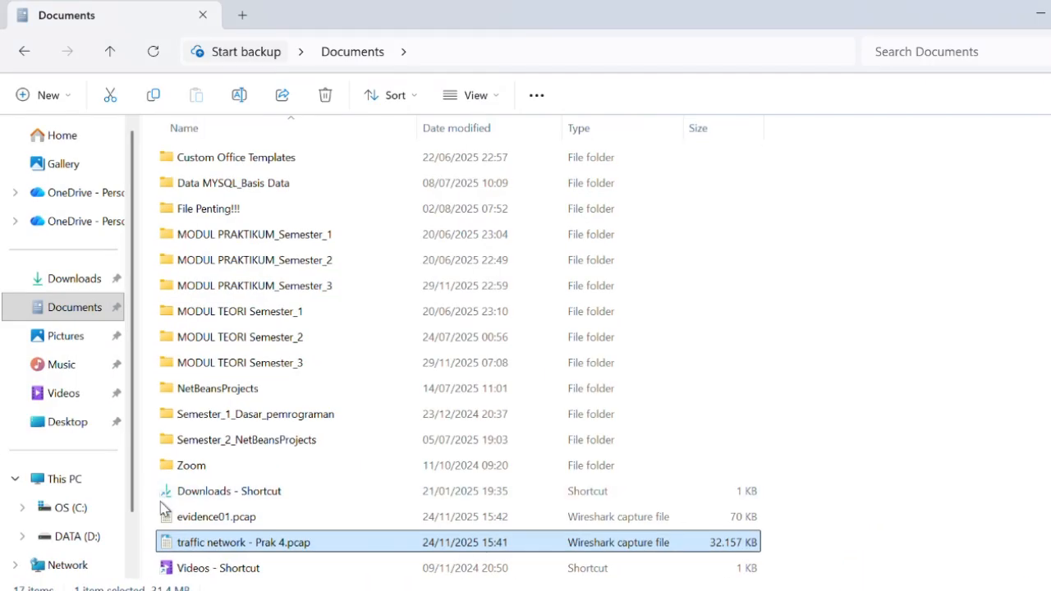
pyautogui.moveTo(160, 510); pyautogui.dragTo(205, 548)
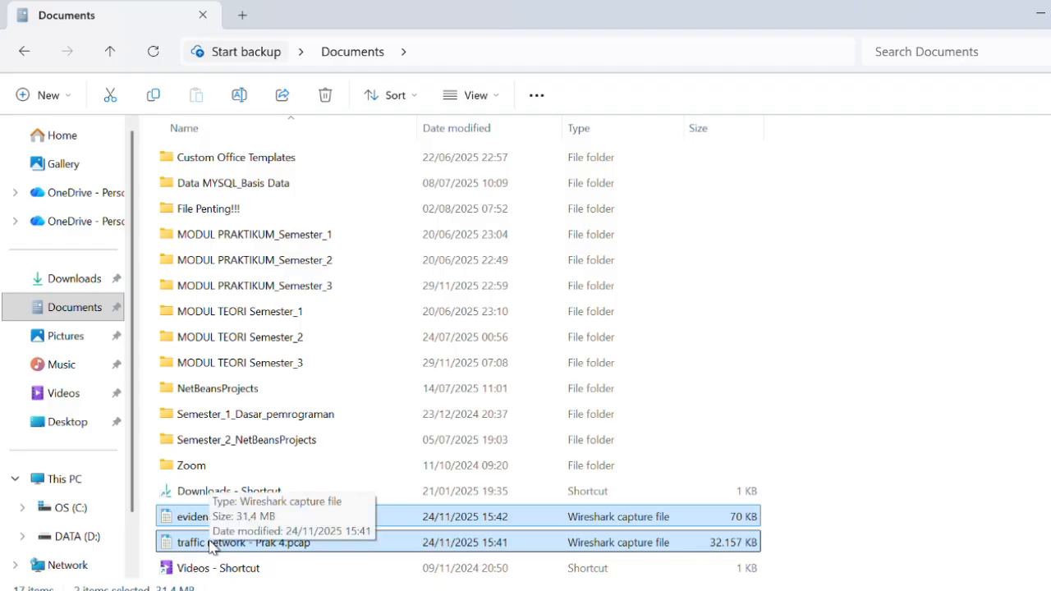
pyautogui.doubleClick(211, 544)
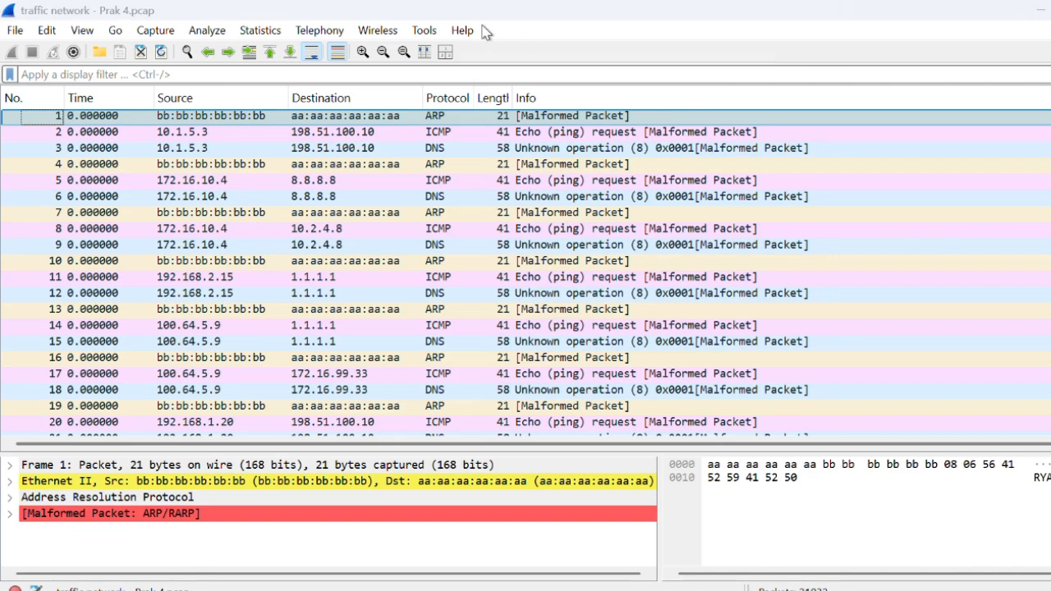
pyautogui.hotkey('alt', 'Tab')
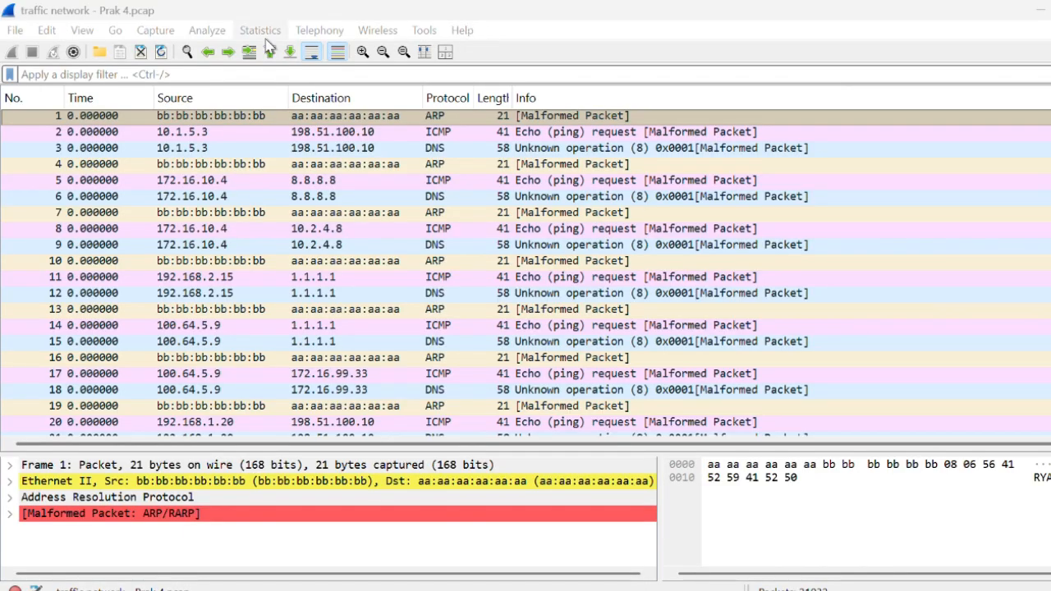
# - Apply the display filter tcp to the packet list
pyautogui.click(68, 74)
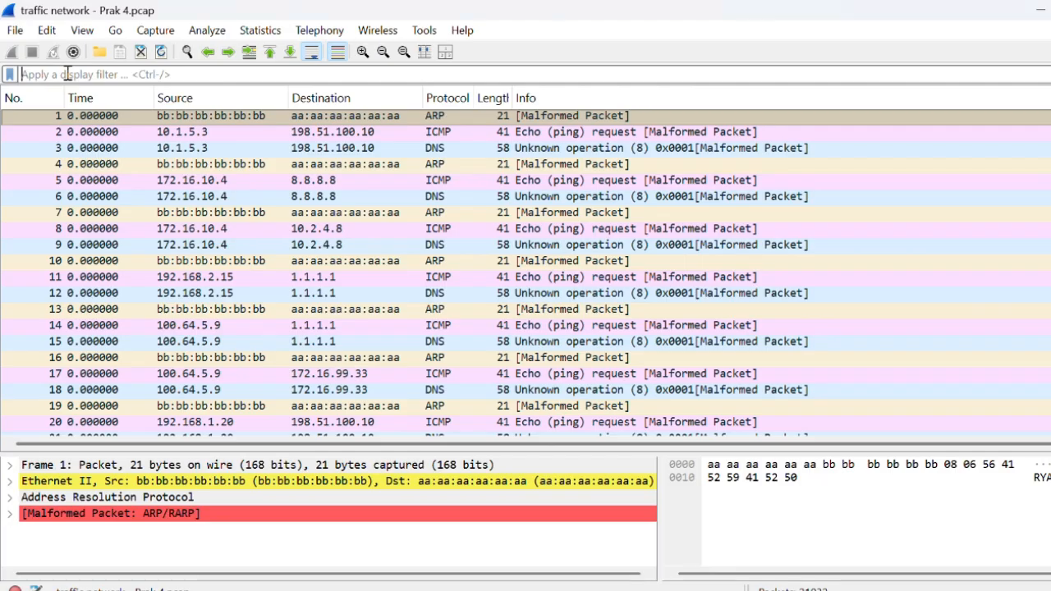
pyautogui.write('tcp')
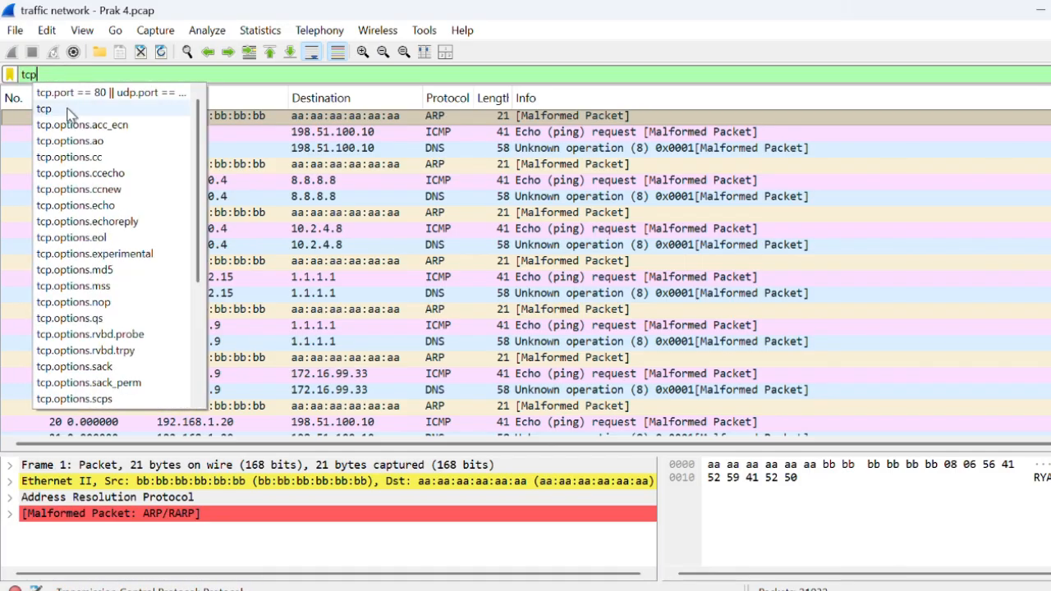
pyautogui.click(70, 109)
pyautogui.press('Return')
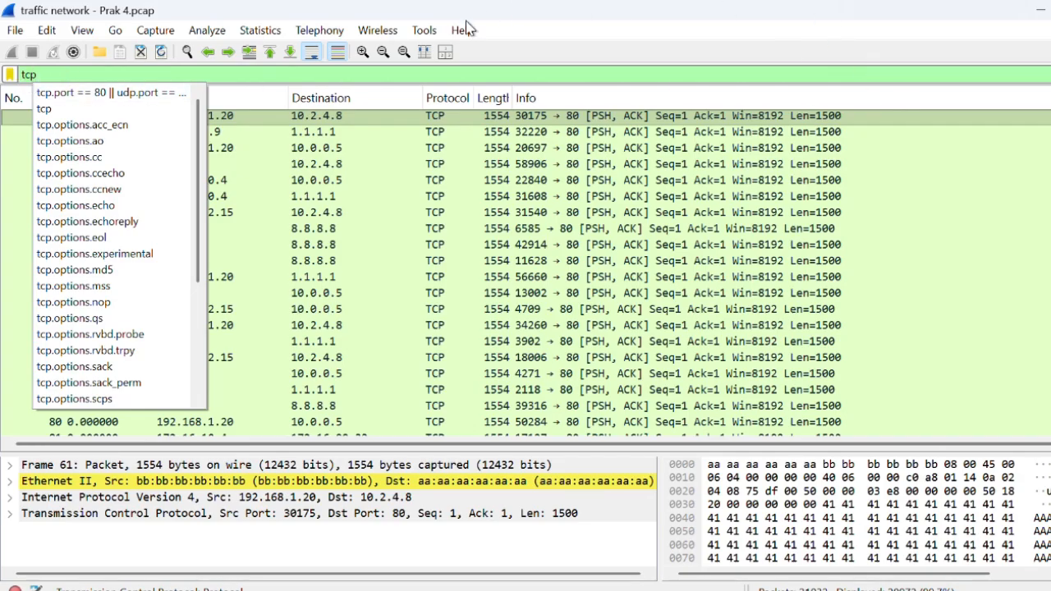
pyautogui.hotkey('alt', 'Tab')
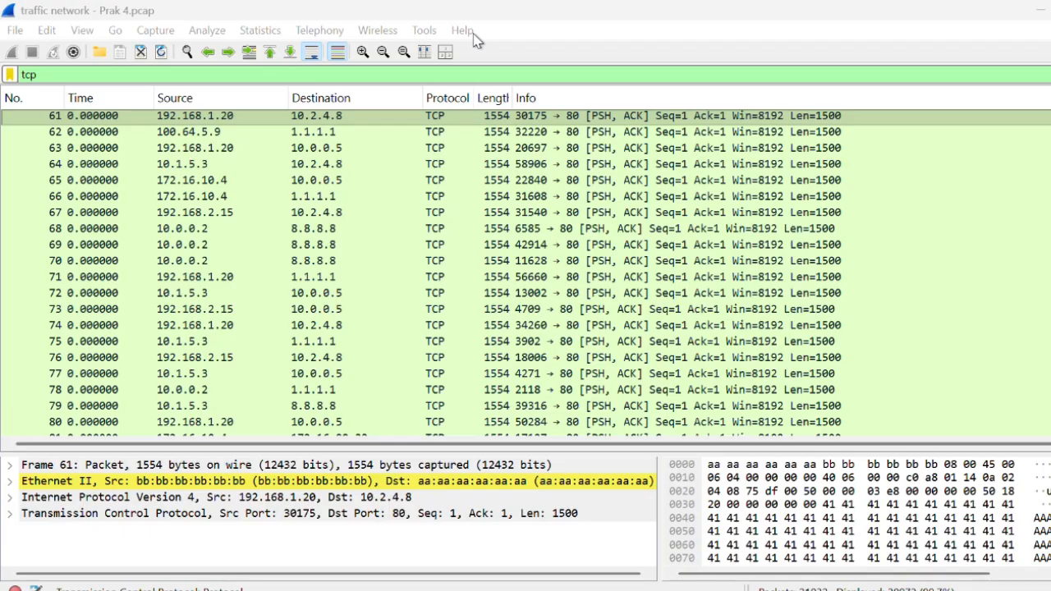
# - Sort the filtered TCP packets by Time
pyautogui.click(117, 102)
pyautogui.scroll(-7, 115, 279)
pyautogui.scroll(2, 110, 289)
pyautogui.scroll(-3, 110, 289)
pyautogui.scroll(7, 111, 246)
pyautogui.click(120, 98)
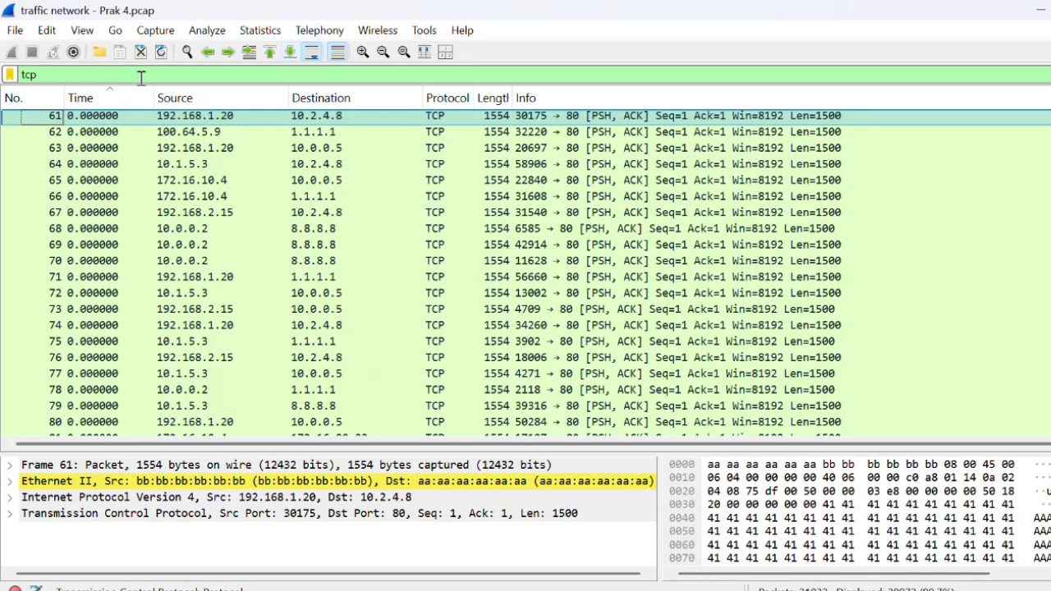
# - Examine the source, destination, protocol and length values of the filtered TCP packets
pyautogui.click(211, 115)
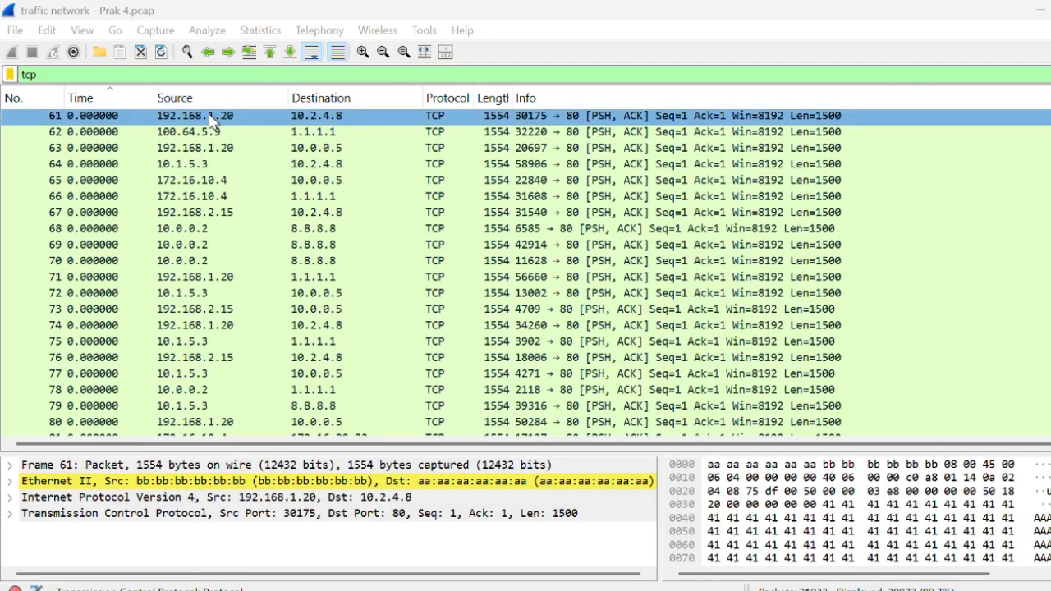
pyautogui.click(341, 117)
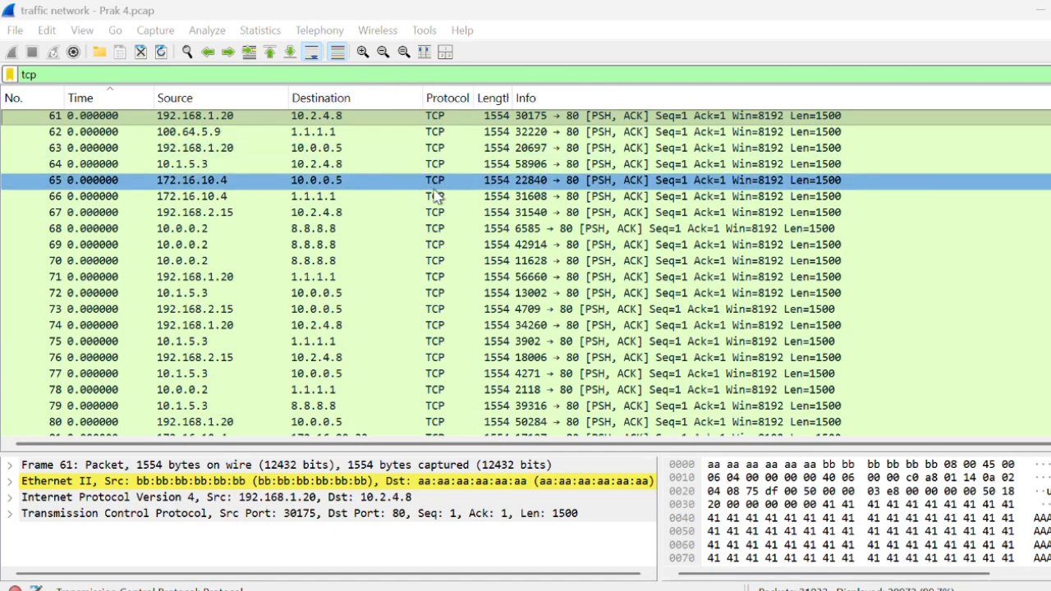
pyautogui.scroll(-15, 436, 197)
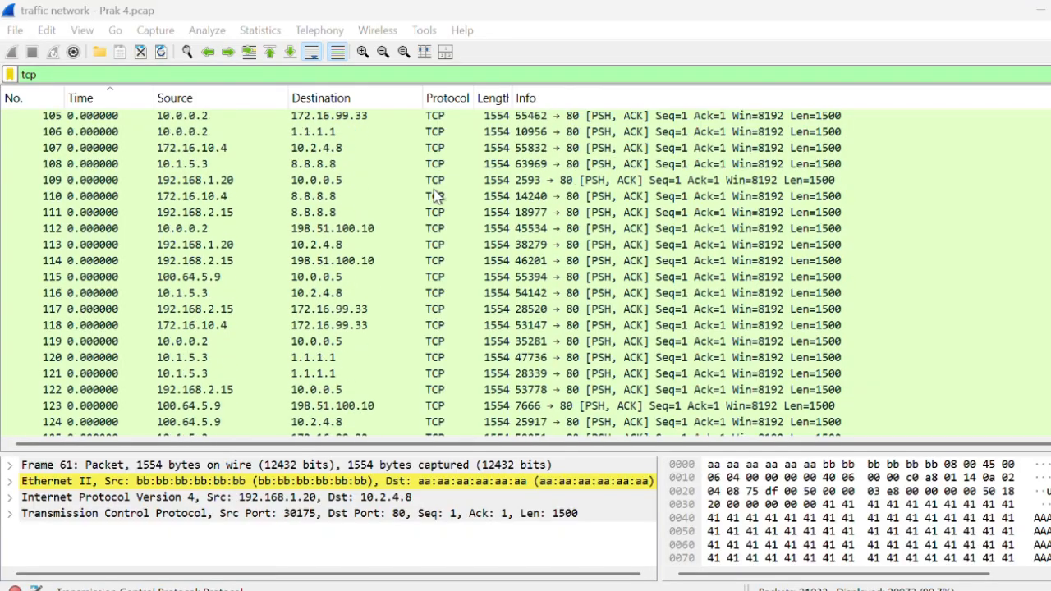
pyautogui.scroll(15, 437, 197)
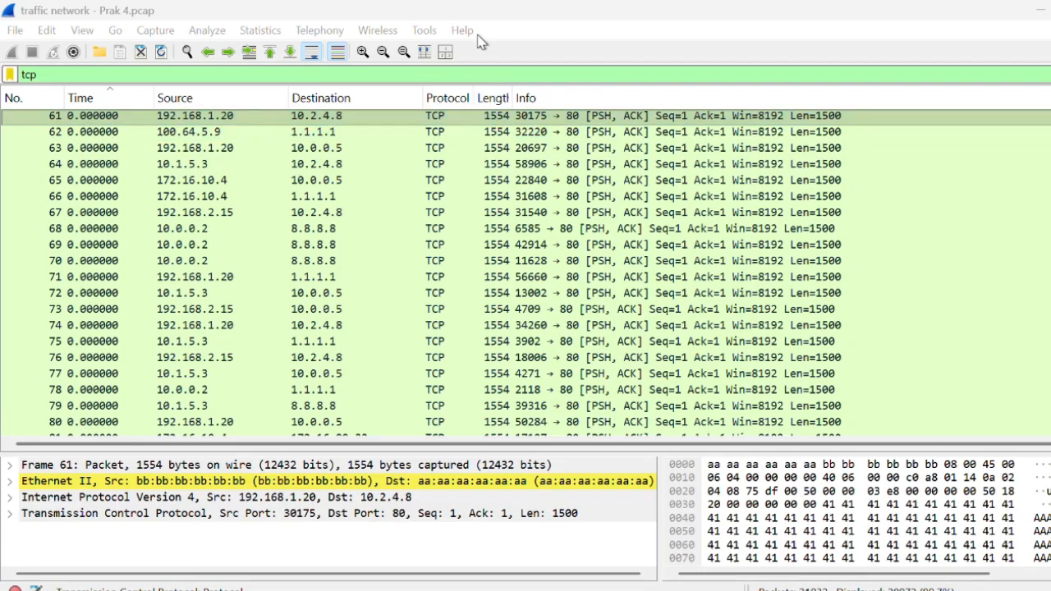
pyautogui.click(498, 117)
# - Review the IPv4 statistics for all addresses in the capture, including each address's packet count and percentage
pyautogui.click(259, 31)
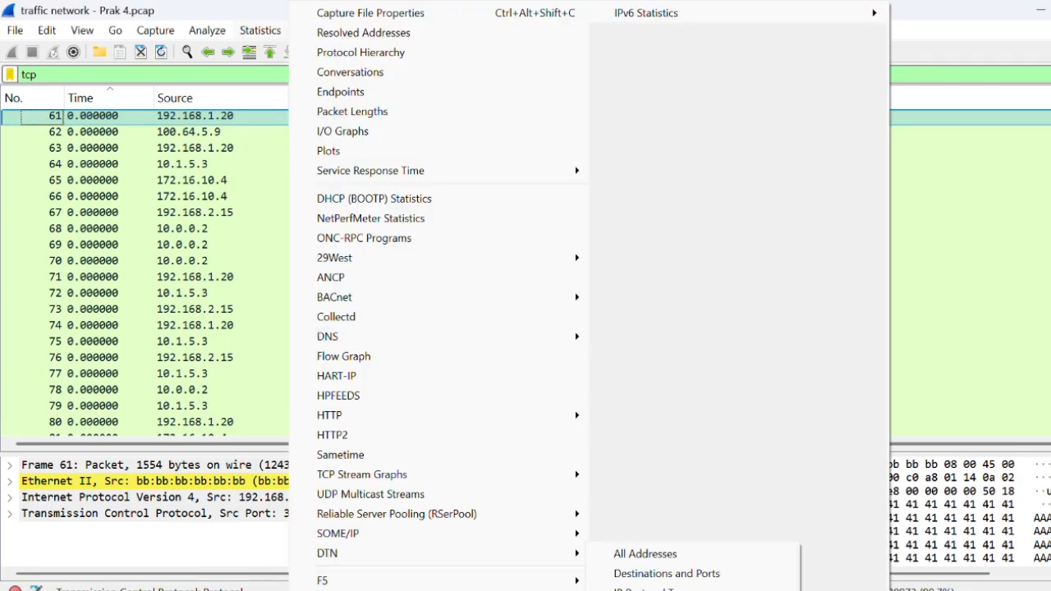
pyautogui.click(646, 554)
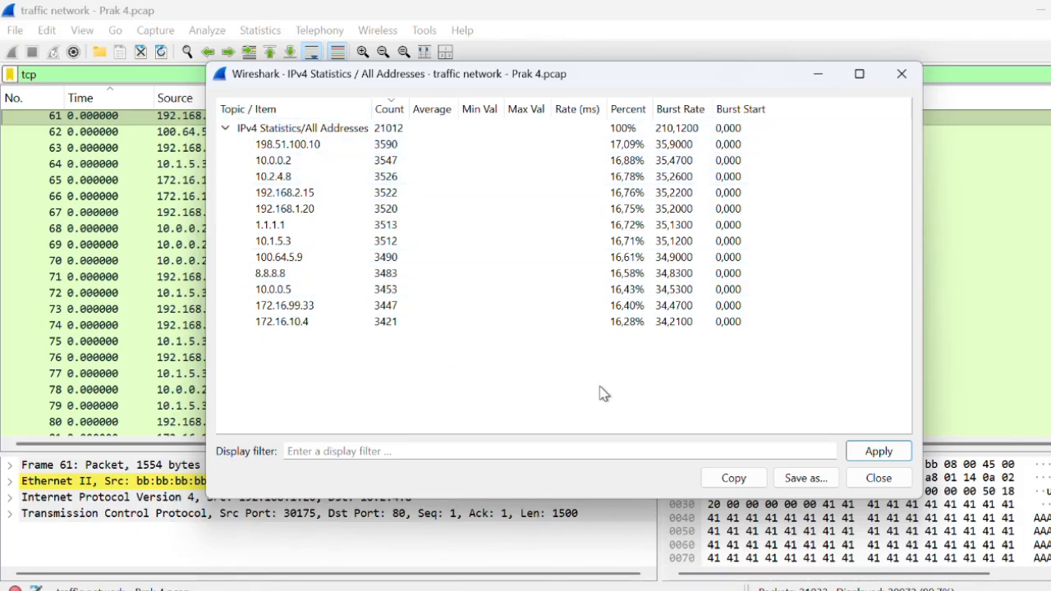
pyautogui.click(476, 26)
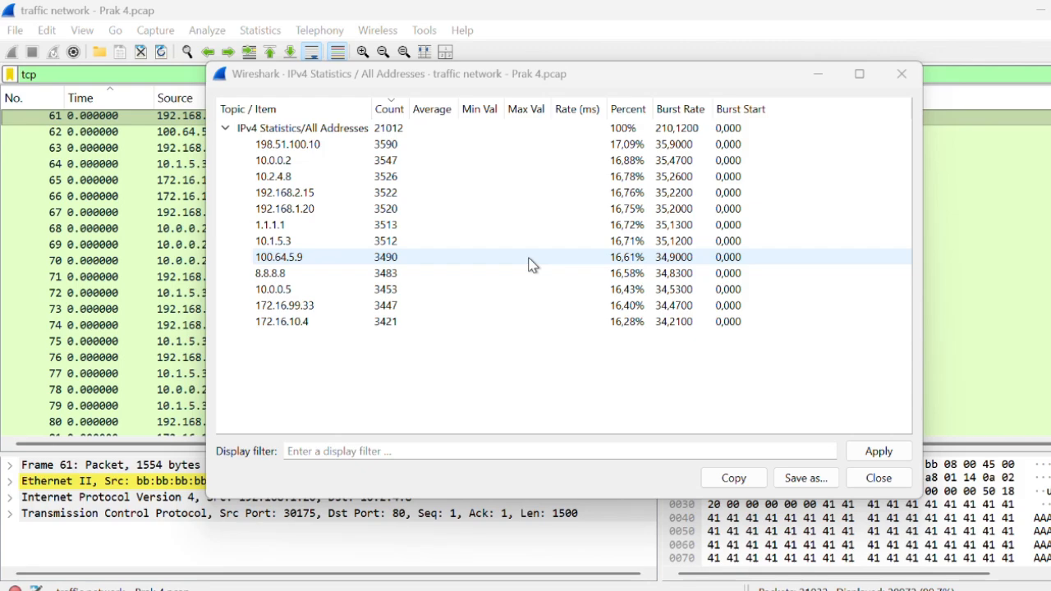
pyautogui.click(484, 44)
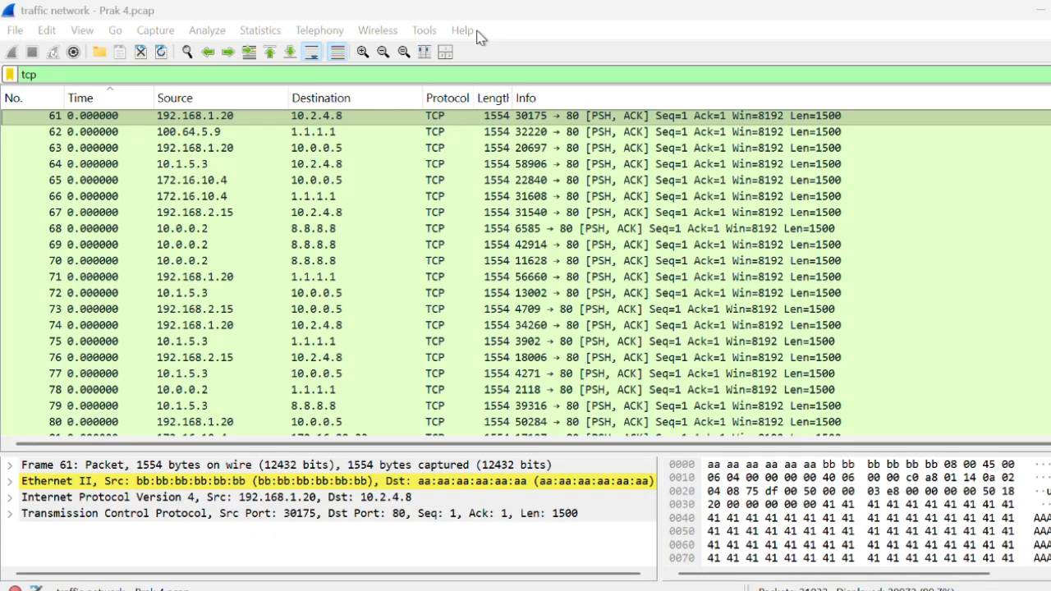
# - Replace the display filter with ip.addr==192.168.2.15 and apply it
pyautogui.click(207, 75)
pyautogui.press('BackSpace')
pyautogui.press('BackSpace')
pyautogui.press('BackSpace')
pyautogui.write('ip.addr==192.168.2.15')
pyautogui.moveTo(24, 74); pyautogui.dragTo(137, 72)
pyautogui.click(137, 72)
pyautogui.press('Return')
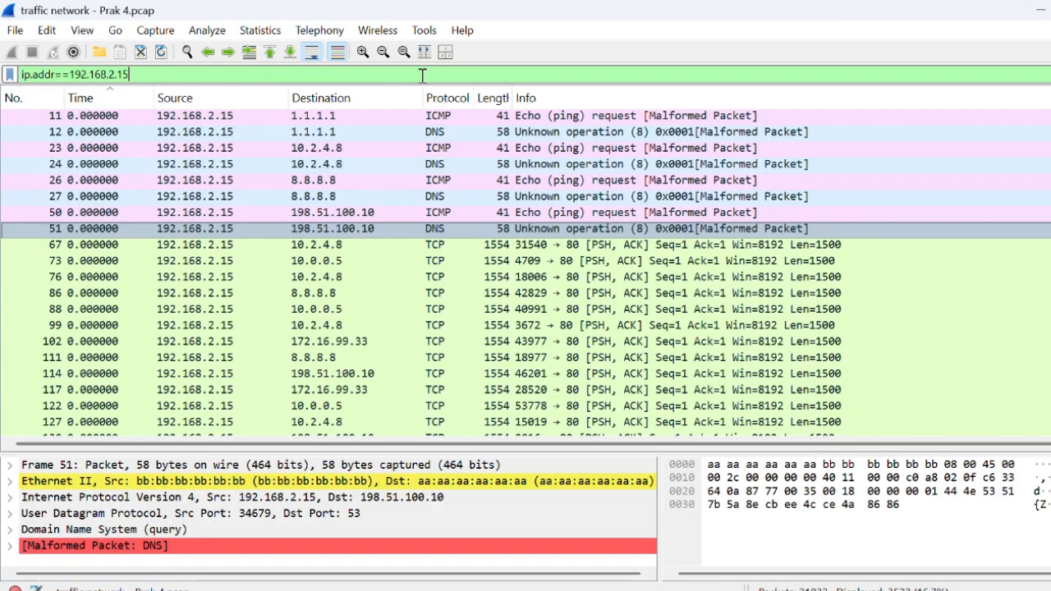
pyautogui.hotkey('alt', 'Tab')
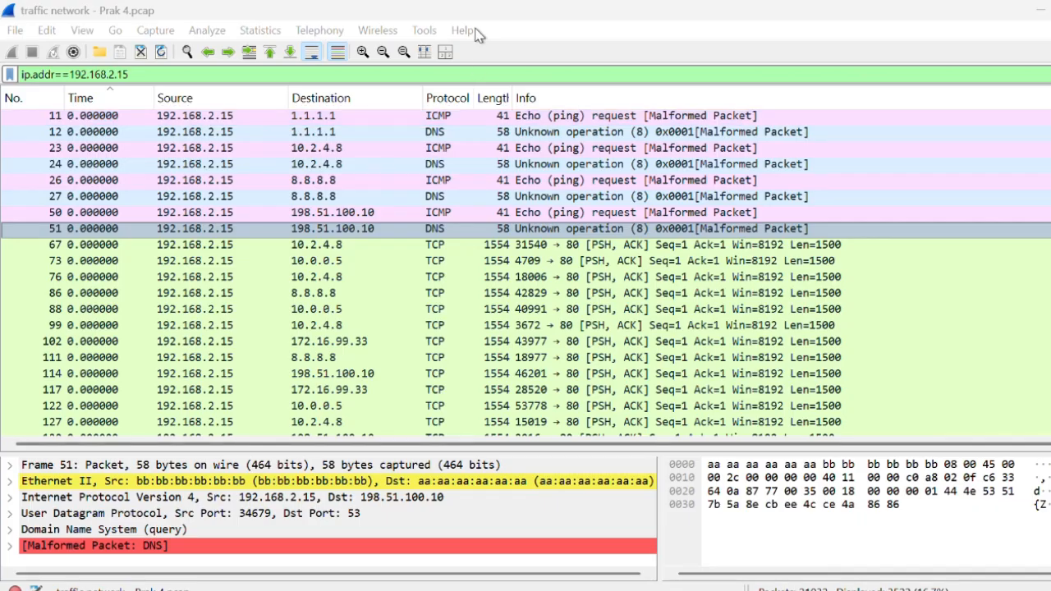
# - Change the display filter to ip.src==192.168.2.15 so only packets from that source address are matched
pyautogui.click(56, 75)
pyautogui.press('BackSpace')
pyautogui.press('BackSpace')
pyautogui.press('BackSpace')
pyautogui.press('BackSpace')
pyautogui.press('BackSpace')
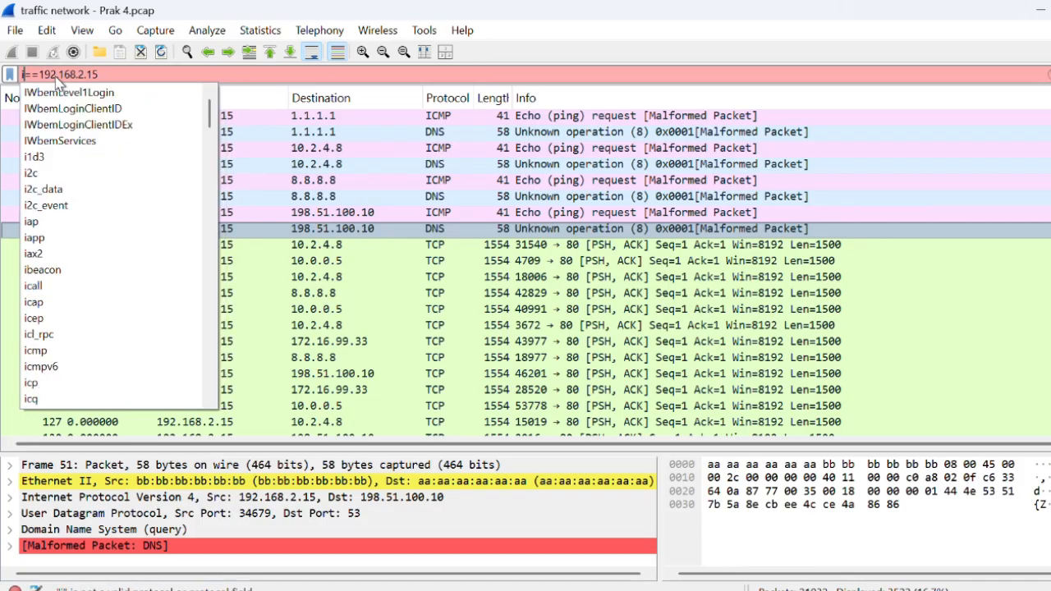
pyautogui.write('.src')
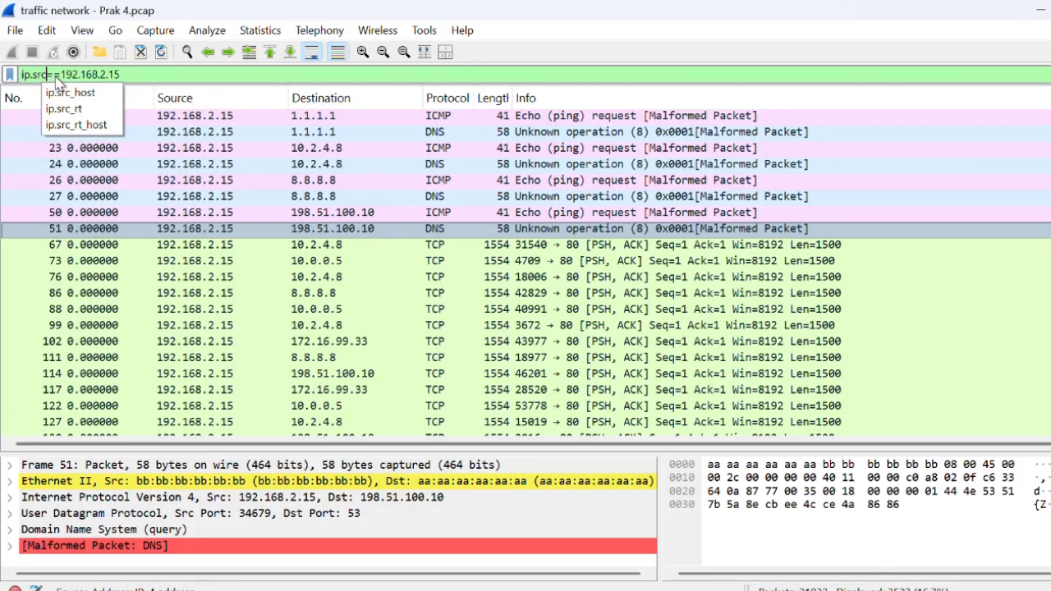
pyautogui.press('Return')
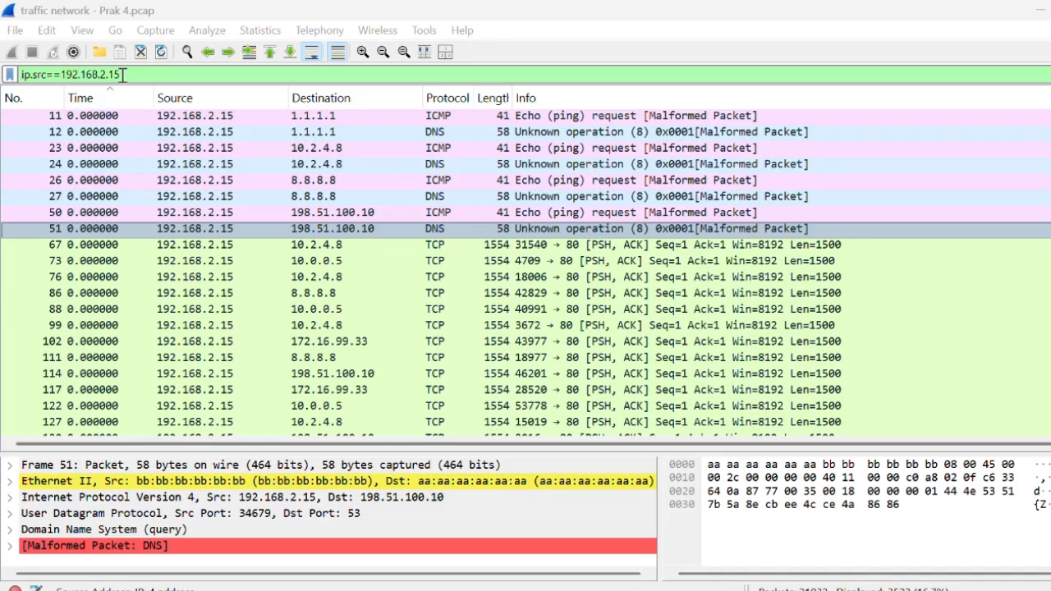
# - Extend the source filter with || ip.dst==192.168.1.20 and apply the combined expression
pyautogui.moveTo(123, 75); pyautogui.dragTo(25, 75)
pyautogui.click(25, 75)
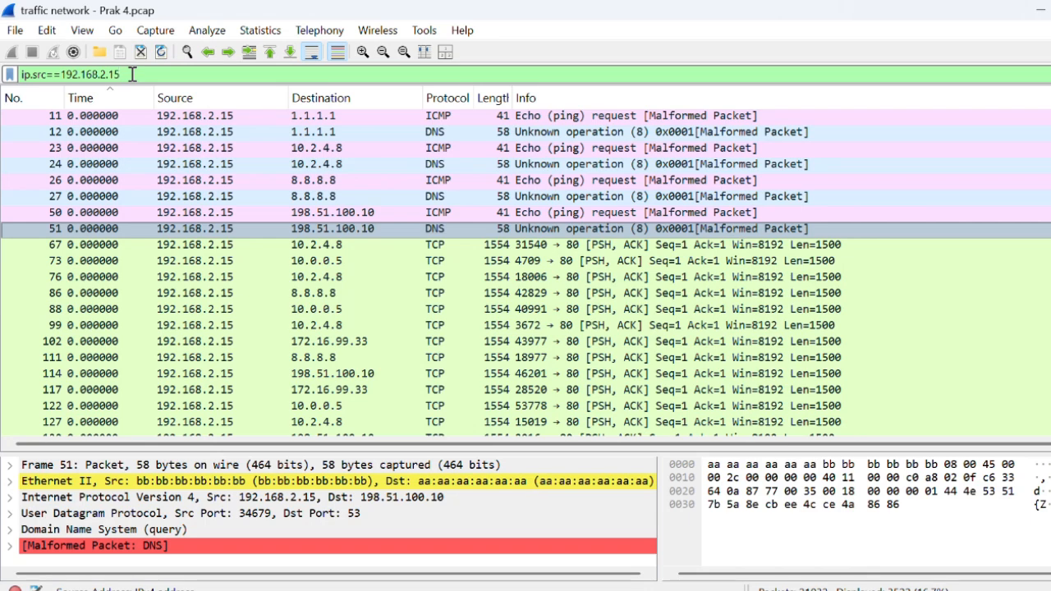
pyautogui.write('||')
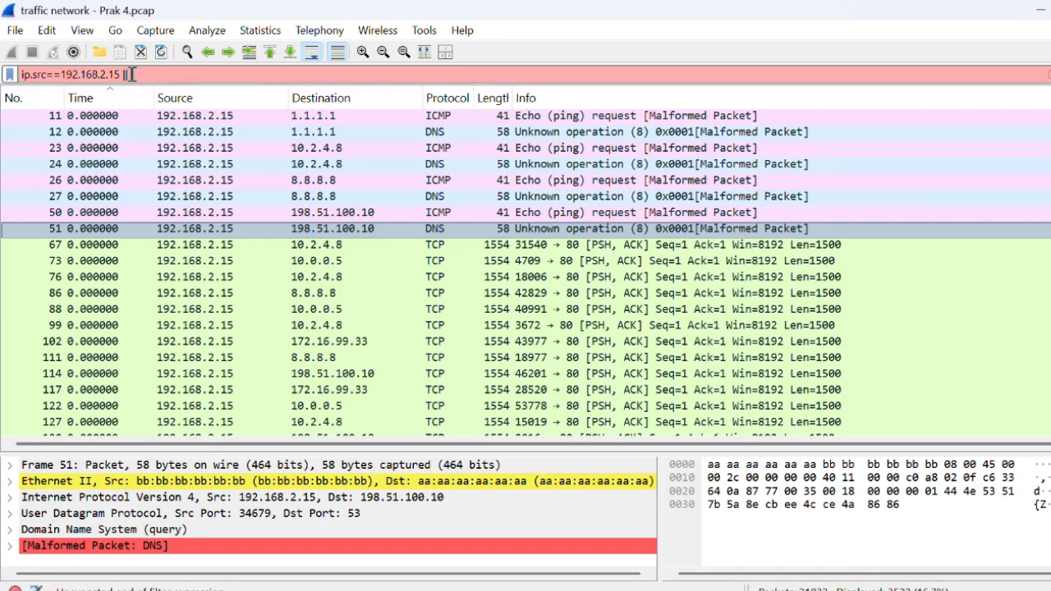
pyautogui.write(' ip.dst==1')
pyautogui.write('92.168')
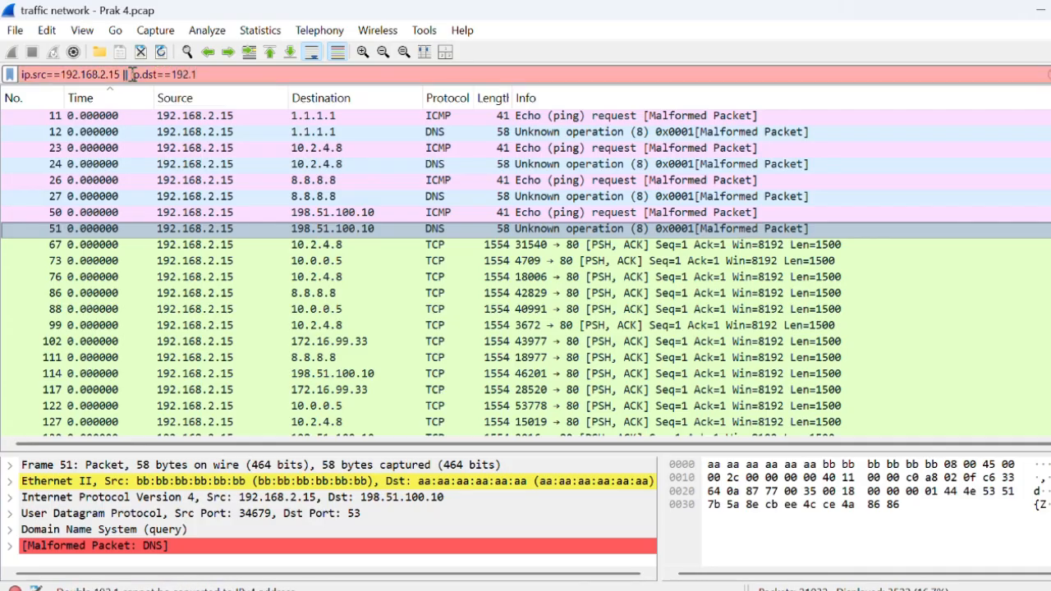
pyautogui.write('.1.20')
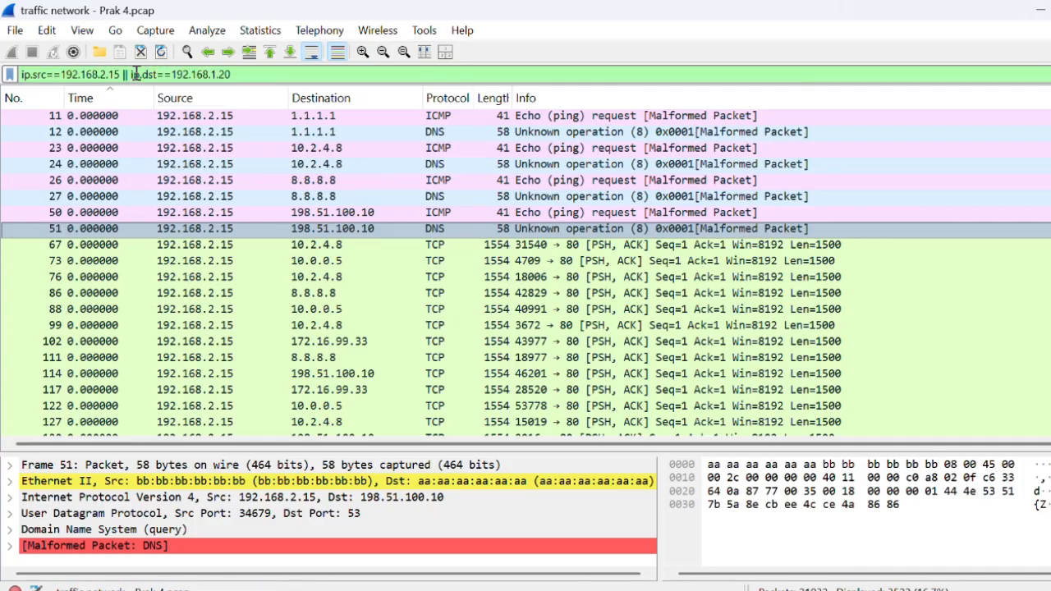
pyautogui.moveTo(129, 73); pyautogui.dragTo(203, 75)
pyautogui.click(243, 74)
pyautogui.press('Return')
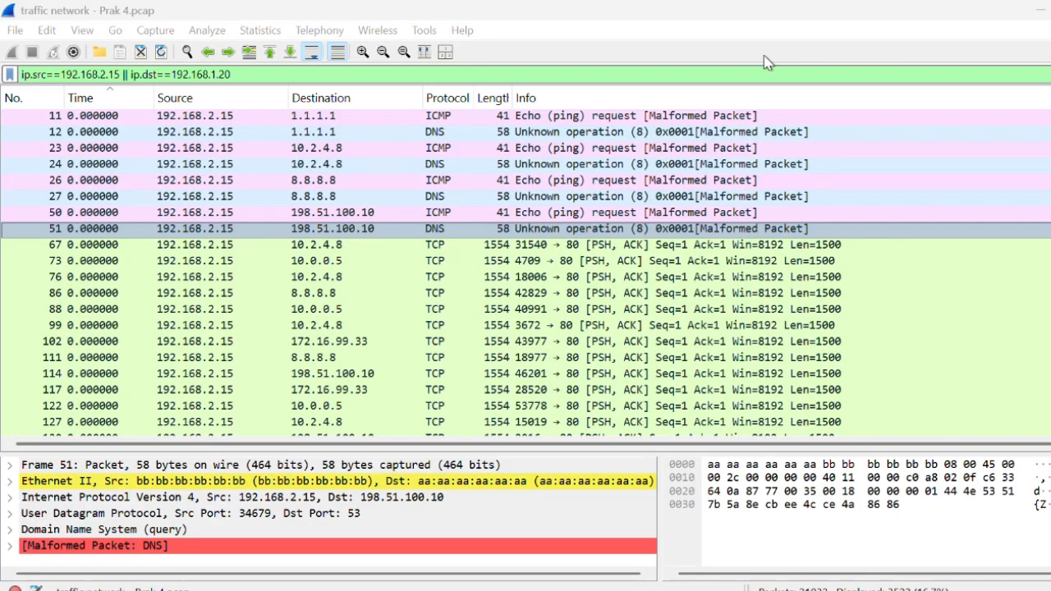
# - Examine the packets matching the combined source and destination filter, checking their destinations, protocols and info
pyautogui.moveTo(233, 74); pyautogui.dragTo(15, 75)
pyautogui.click(253, 74)
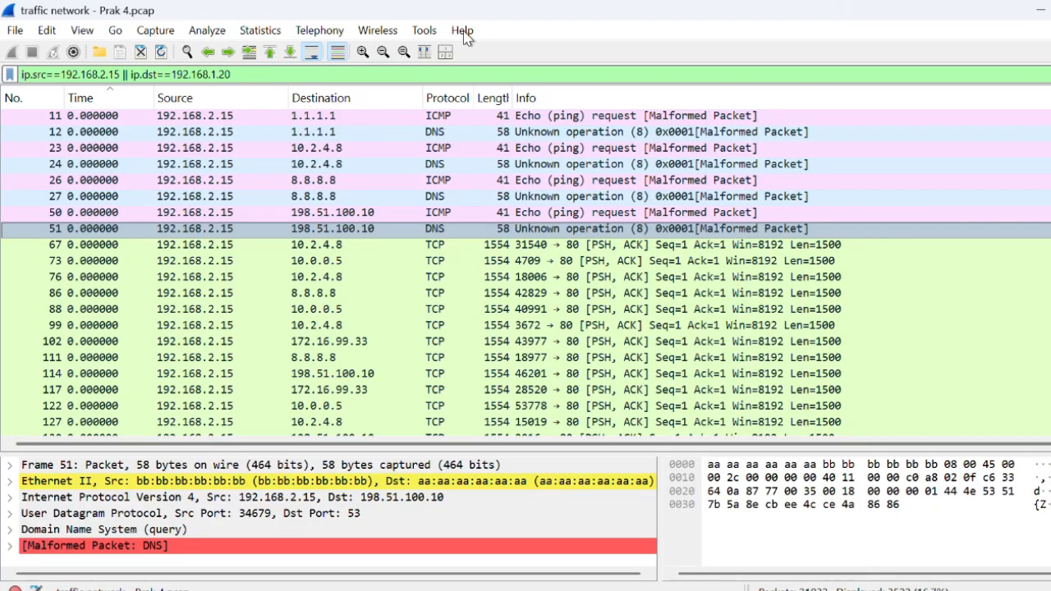
pyautogui.hotkey('alt', 'Tab')
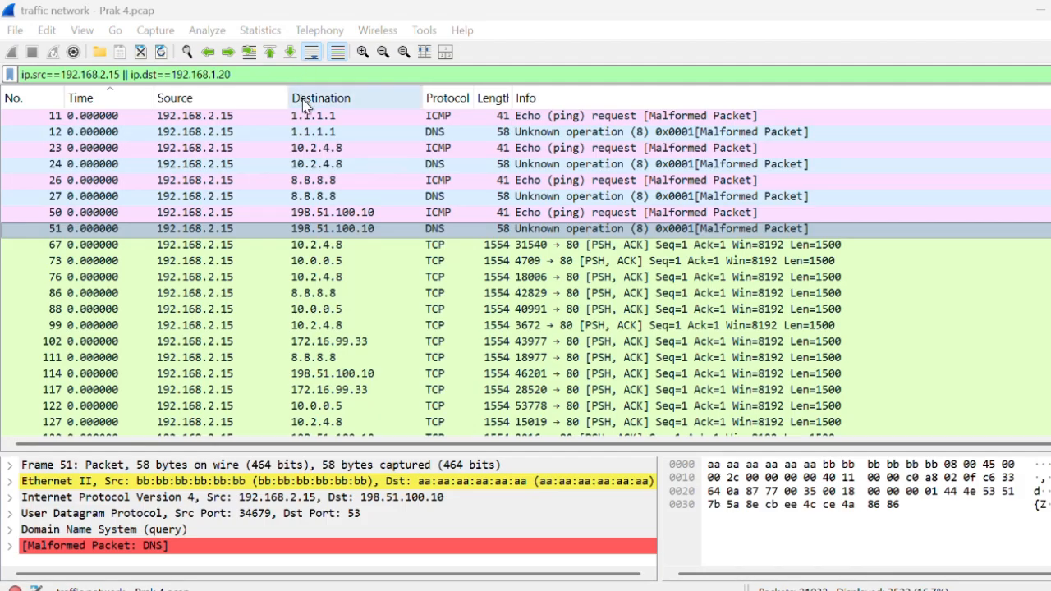
pyautogui.click(324, 181)
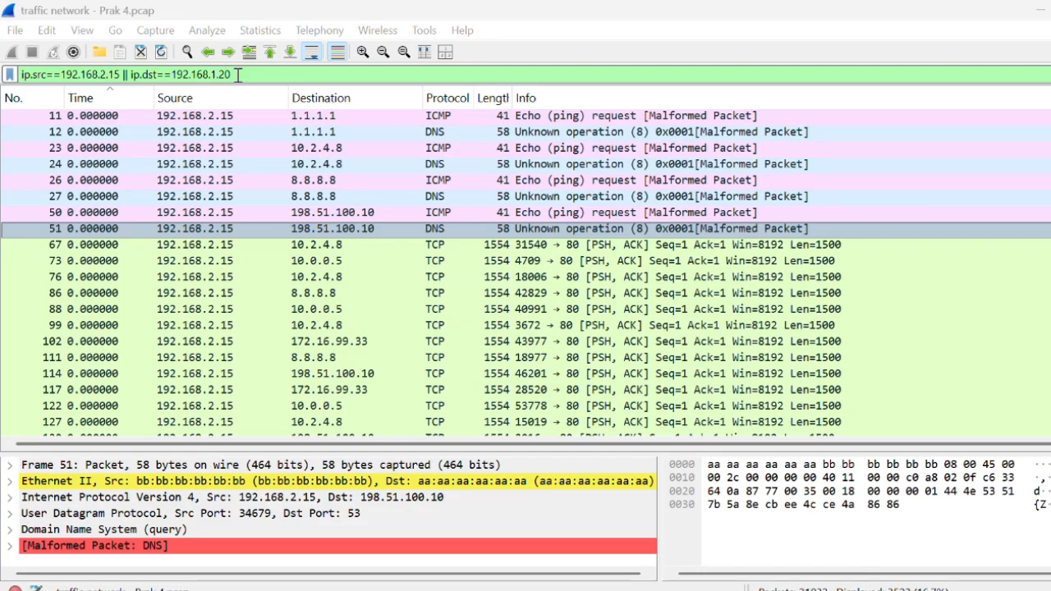
pyautogui.moveTo(236, 75)
pyautogui.mouseDown()
pyautogui.moveTo(20, 76)
pyautogui.moveTo(254, 82)
pyautogui.mouseUp()
pyautogui.scroll(-2, 534, 277)
pyautogui.scroll(-3, 534, 277)
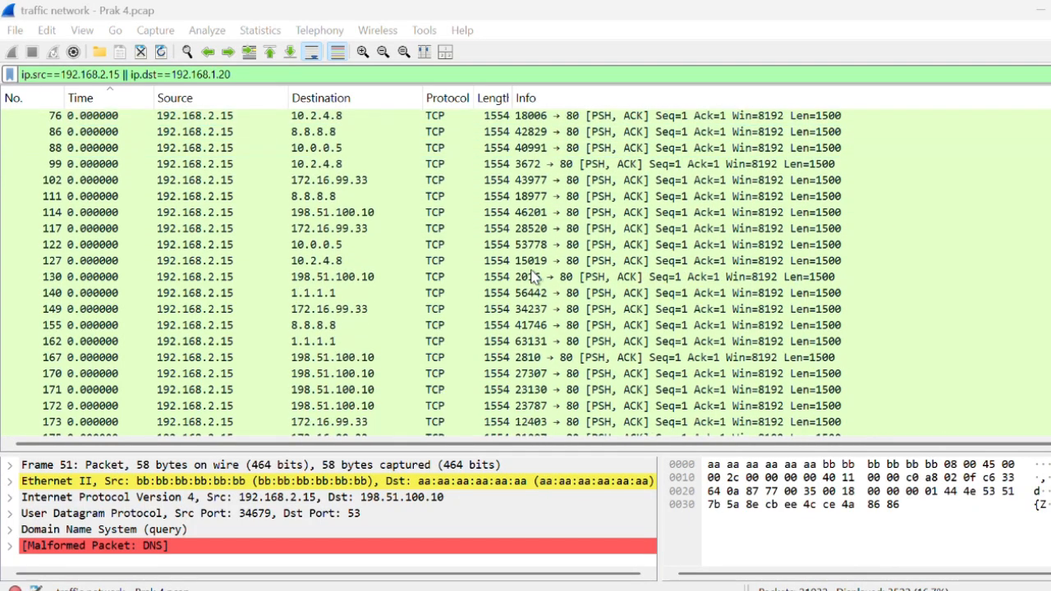
pyautogui.scroll(4, 533, 277)
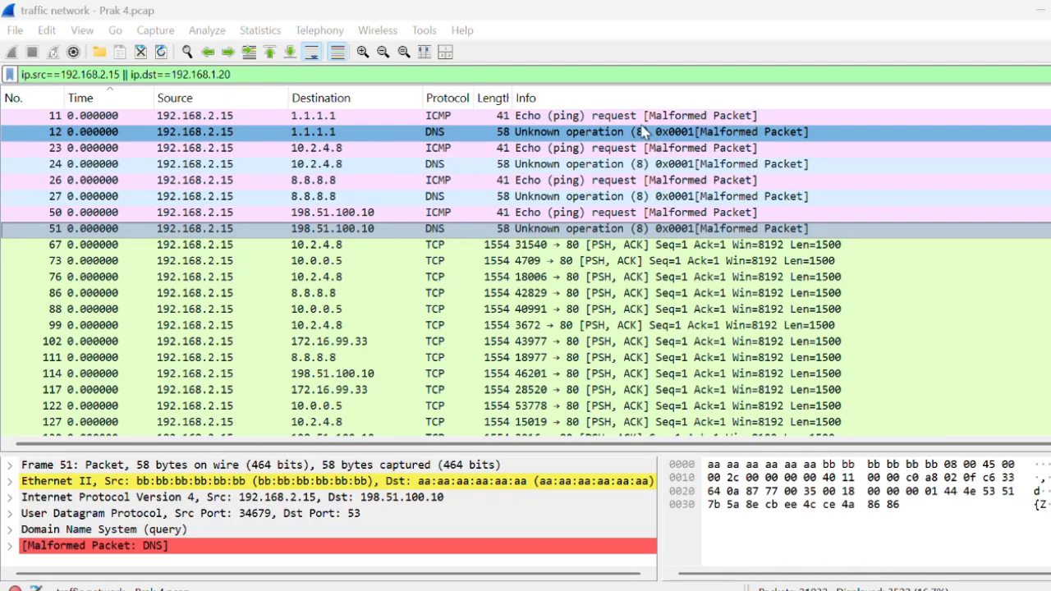
# - Switch to NetworkMiner and open the capture file evidence01.pcap from the Documents folder
pyautogui.press('super+d')
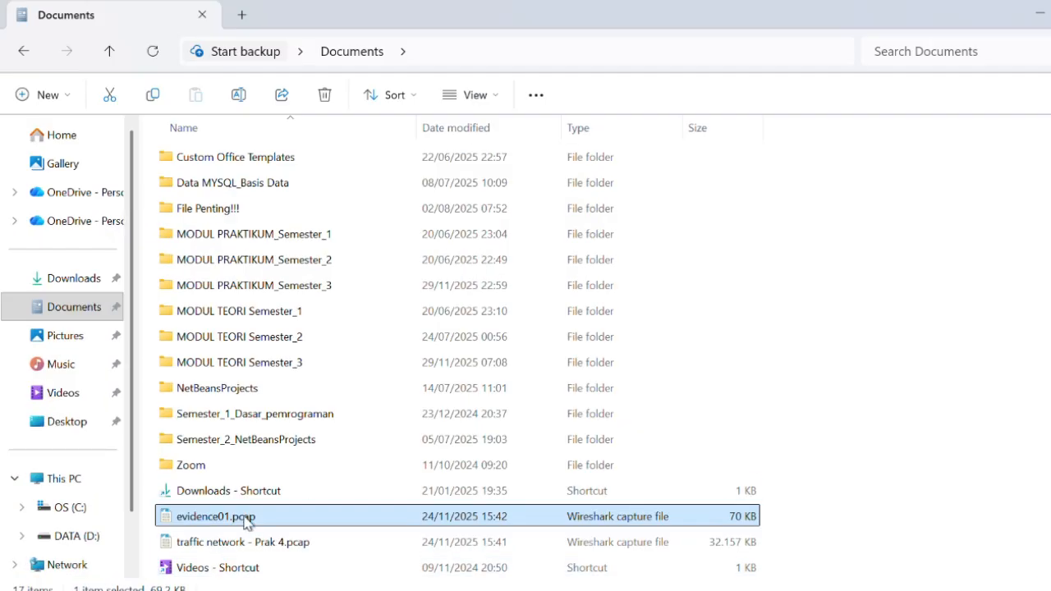
pyautogui.doubleClick(287, 511)
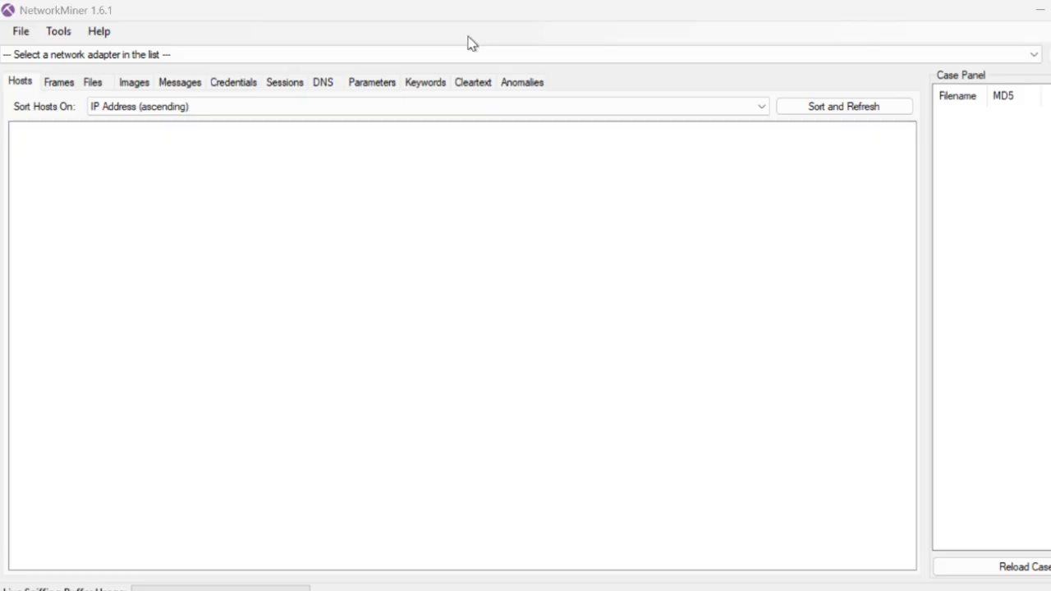
pyautogui.click(24, 31)
pyautogui.click(42, 49)
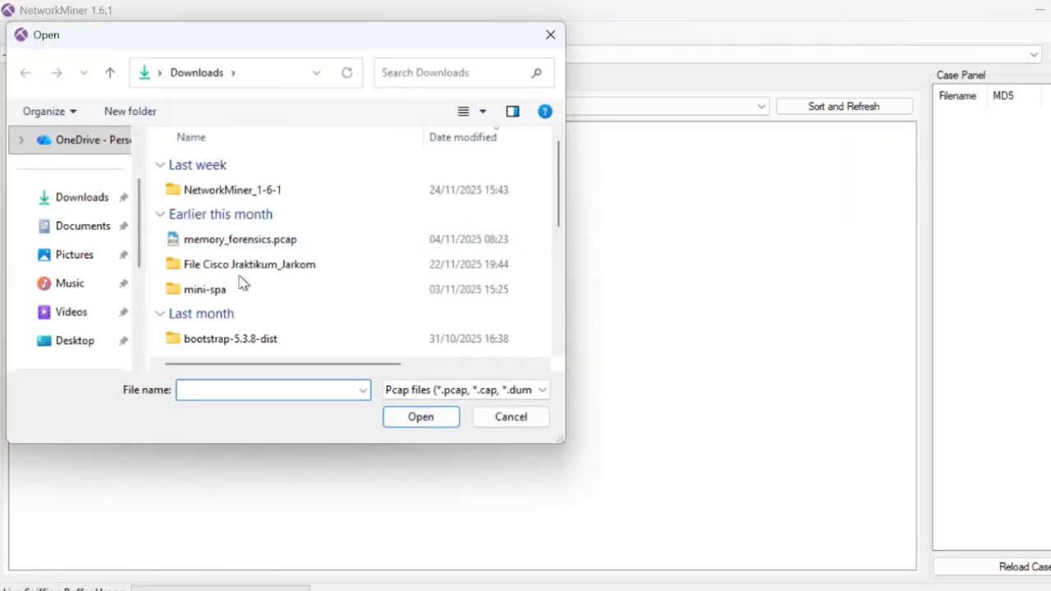
pyautogui.click(92, 229)
pyautogui.click(246, 215)
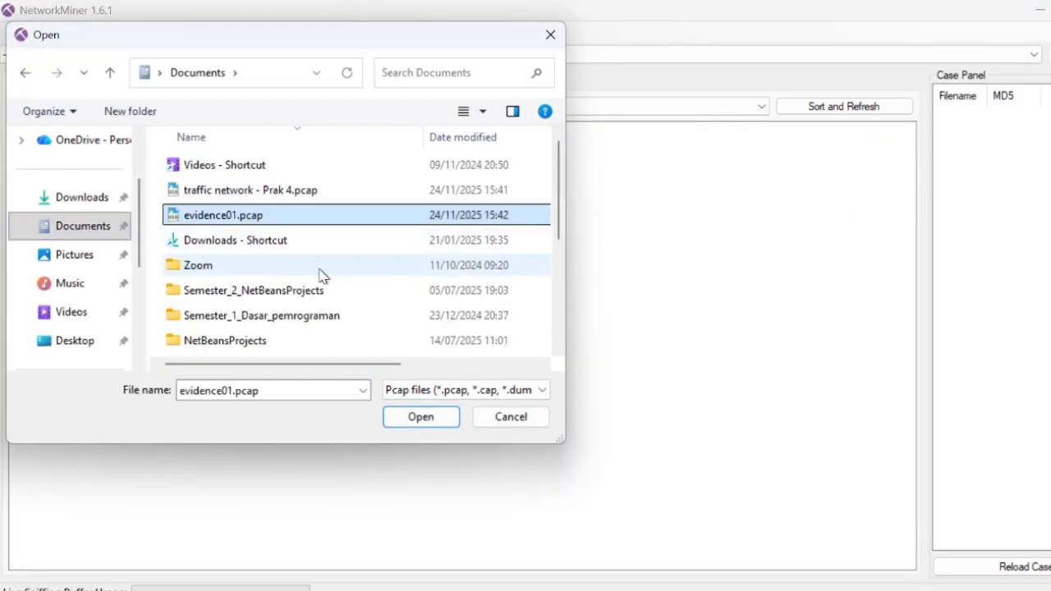
pyautogui.click(421, 417)
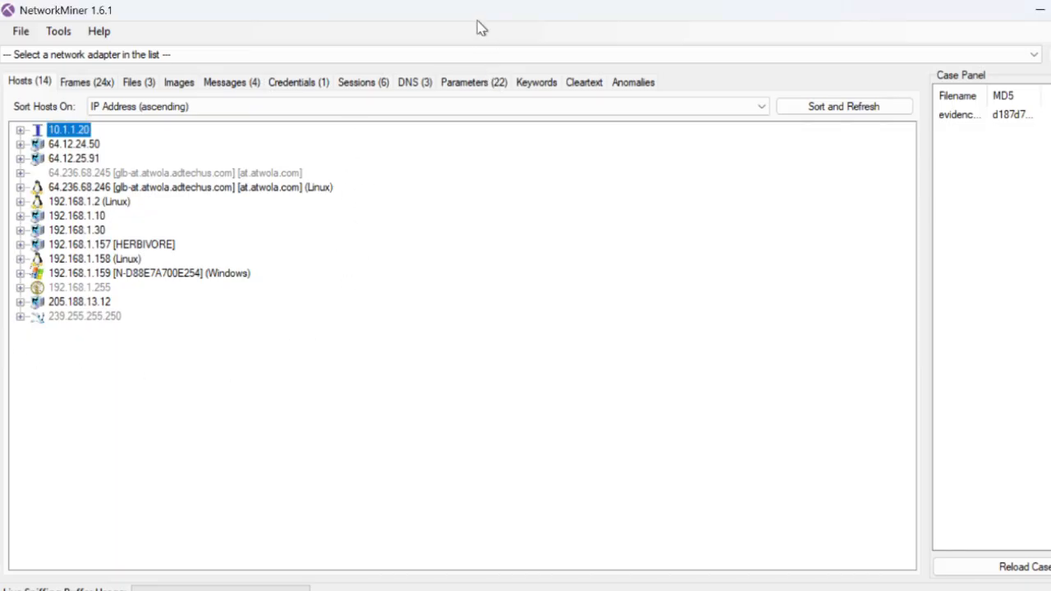
# - Expand host 192.168.1.30 to review its details, and inspect the extracted message in frame 212
pyautogui.doubleClick(31, 233)
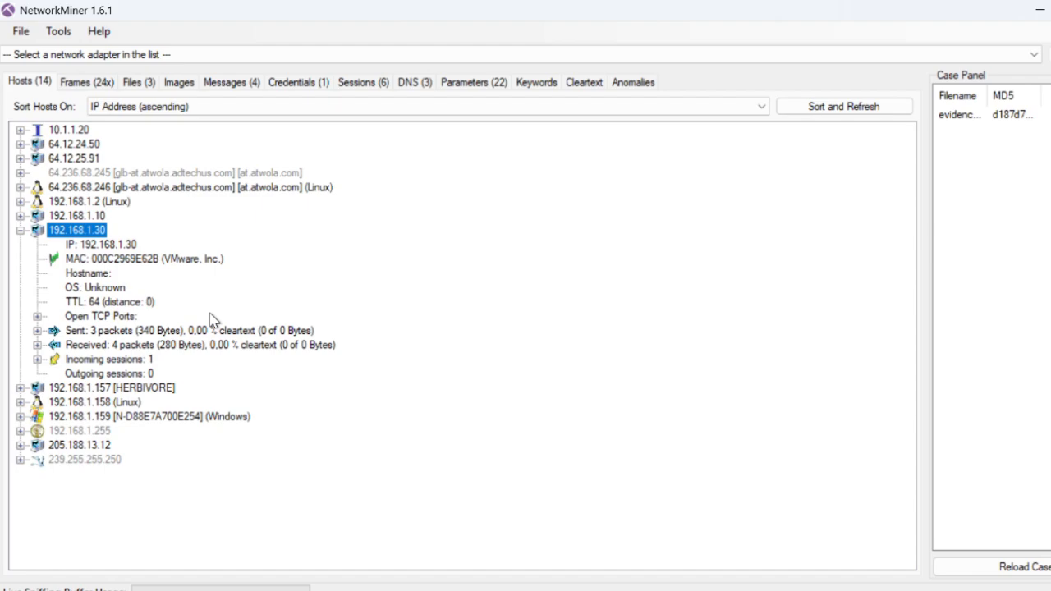
pyautogui.click(479, 32)
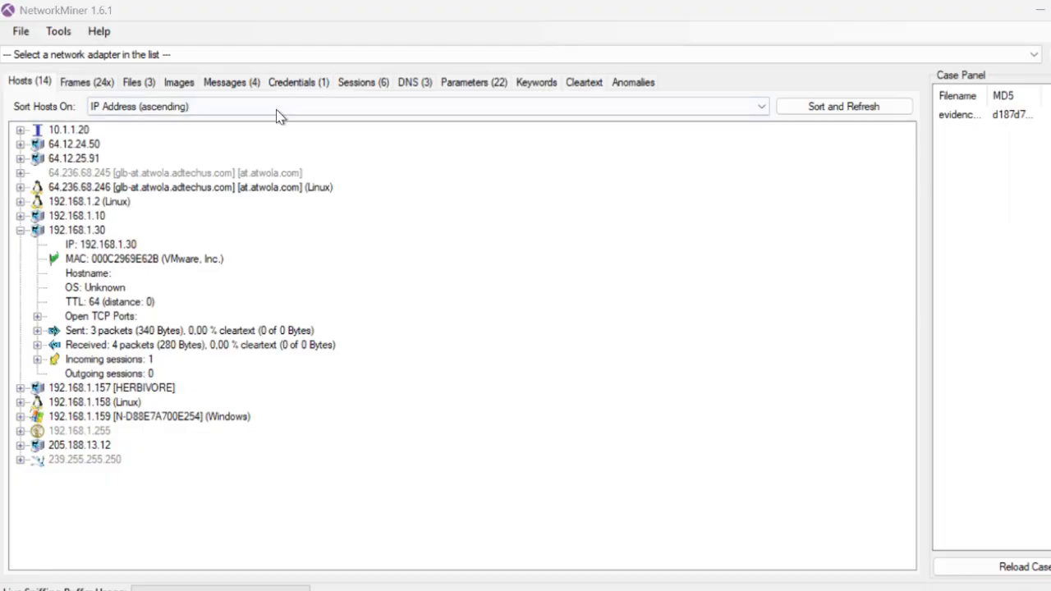
pyautogui.click(230, 86)
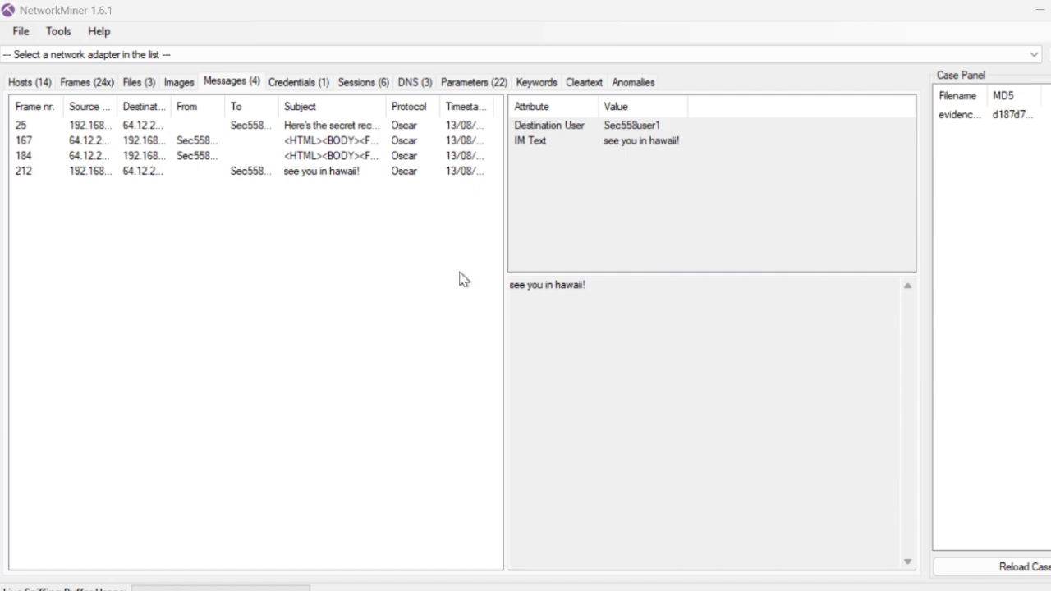
pyautogui.click(97, 176)
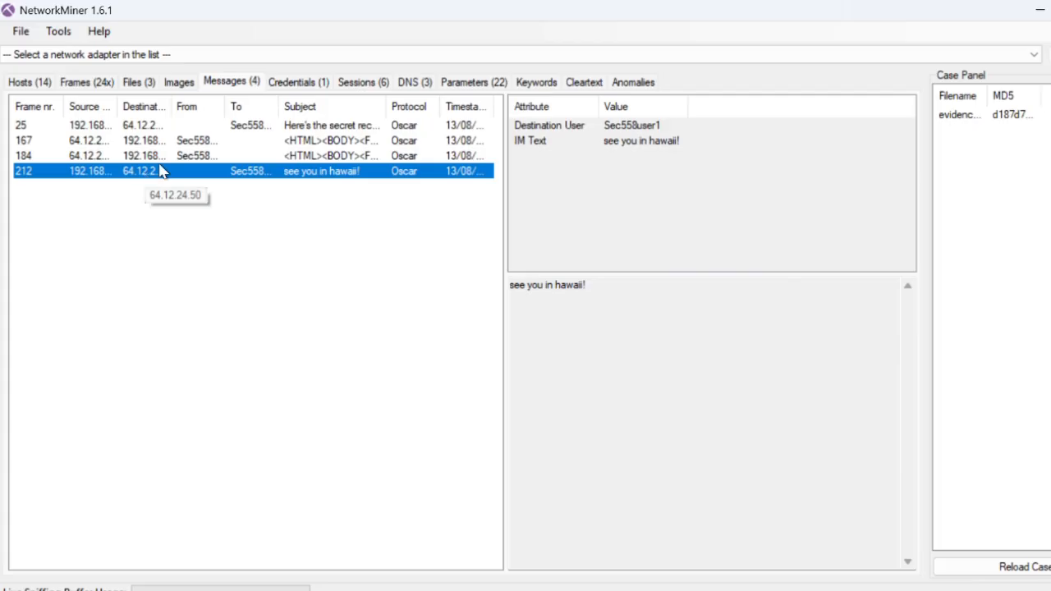
pyautogui.hotkey('alt', 'Tab')
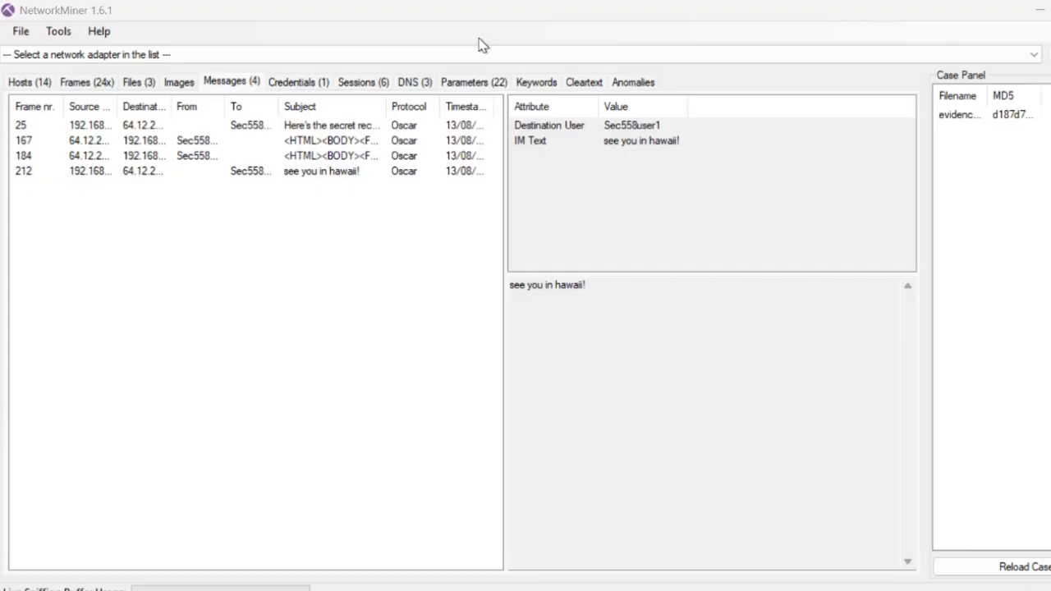
# - Examine the parameters extracted from the capture, including their frame numbers, sources and destinations
pyautogui.click(479, 86)
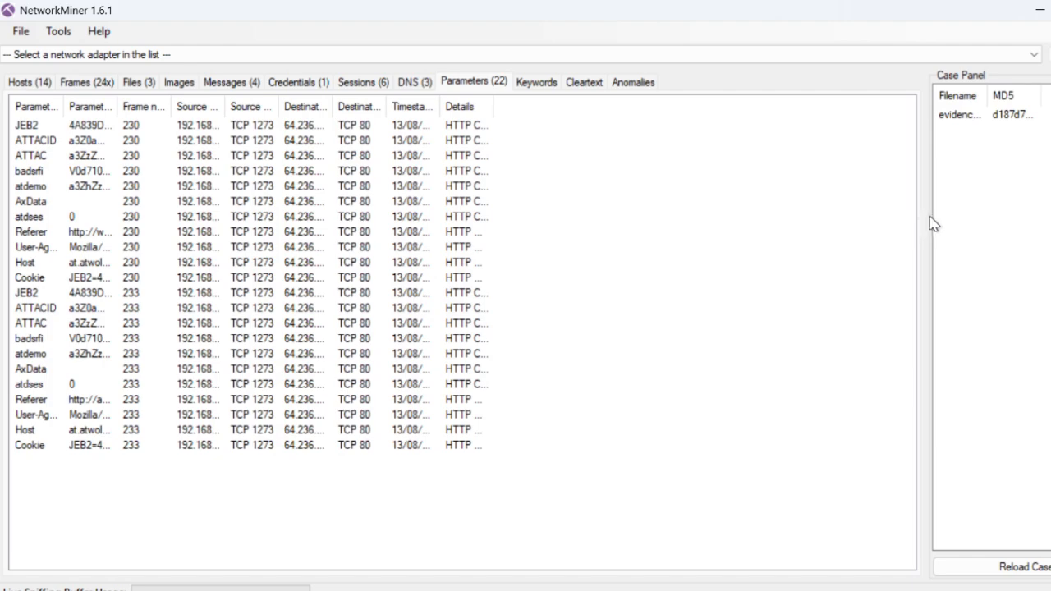
pyautogui.moveTo(927, 218); pyautogui.dragTo(929, 239)
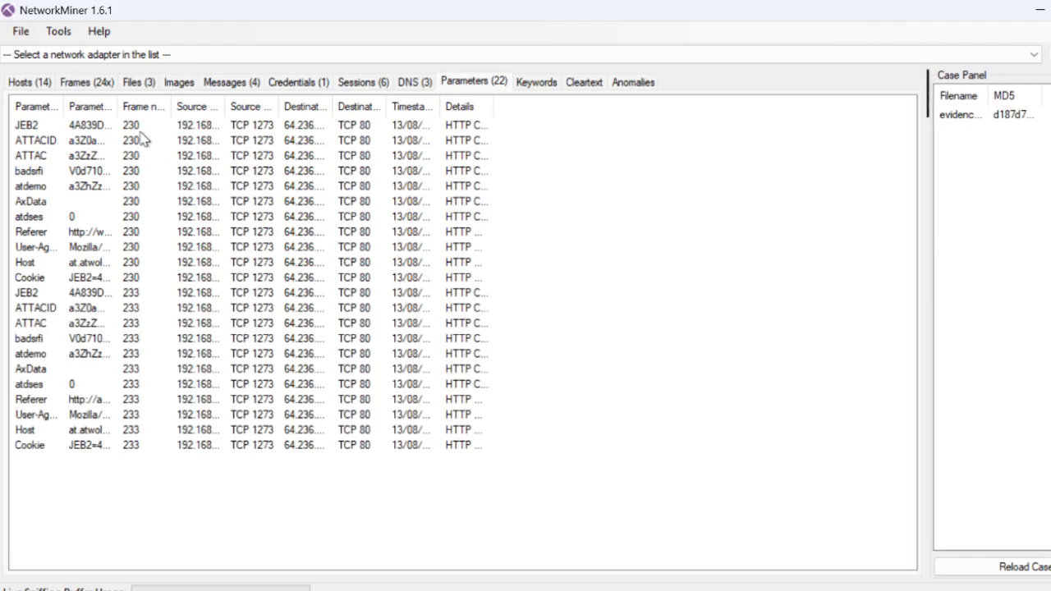